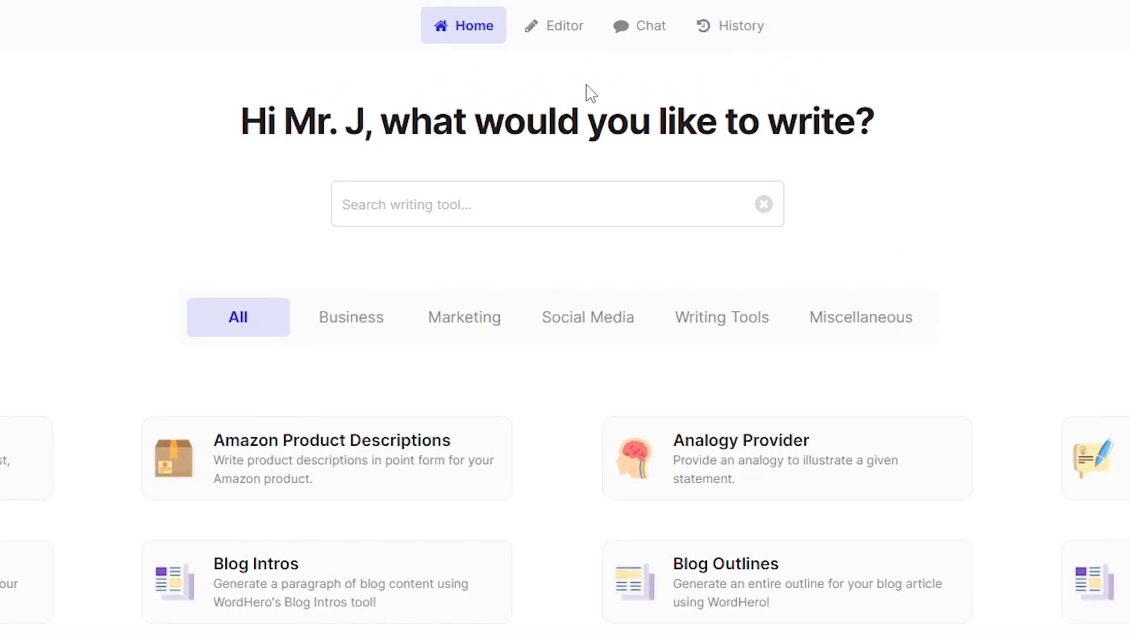
# Open a blank Editor document with the Keyword Assistant panel and its keyword box ready
pyautogui.click(575, 36)
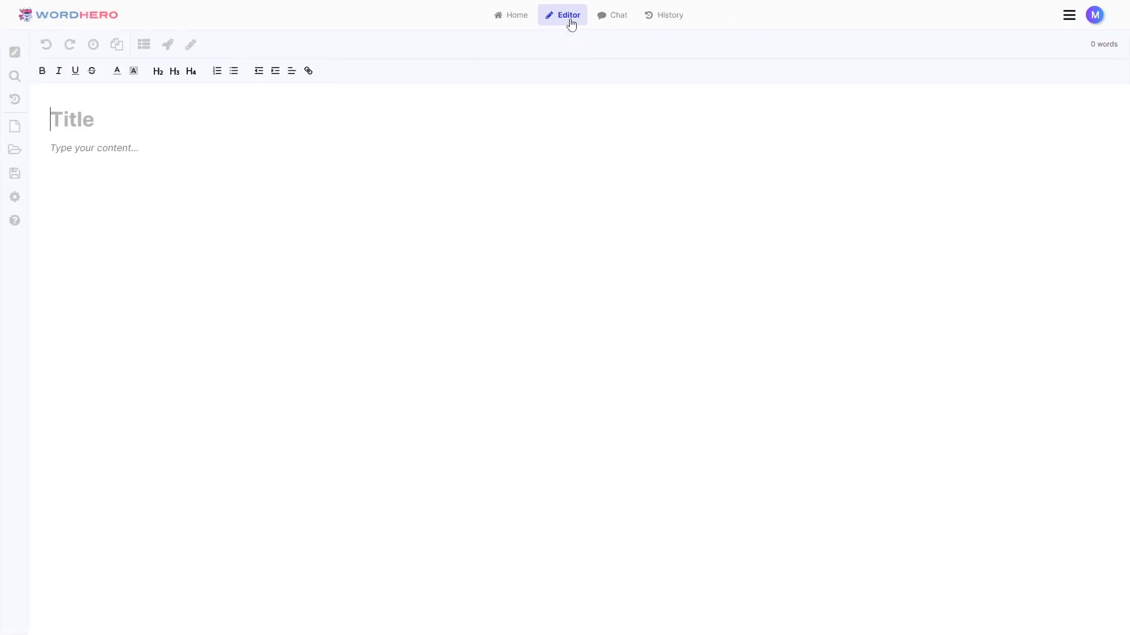
pyautogui.moveTo(13, 79)
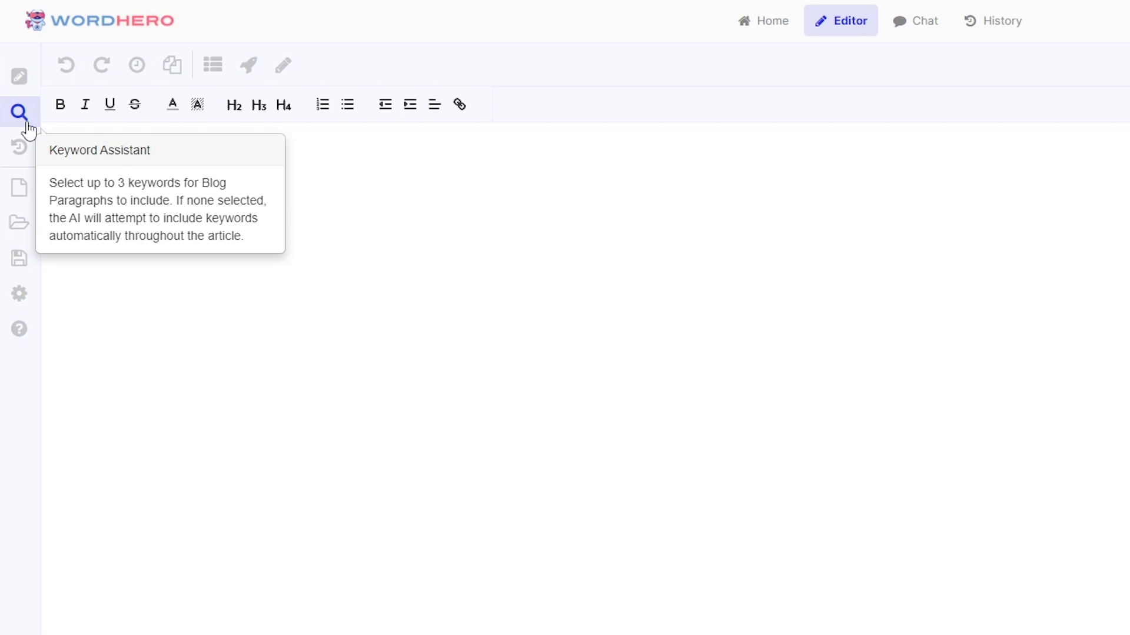
pyautogui.click(27, 122)
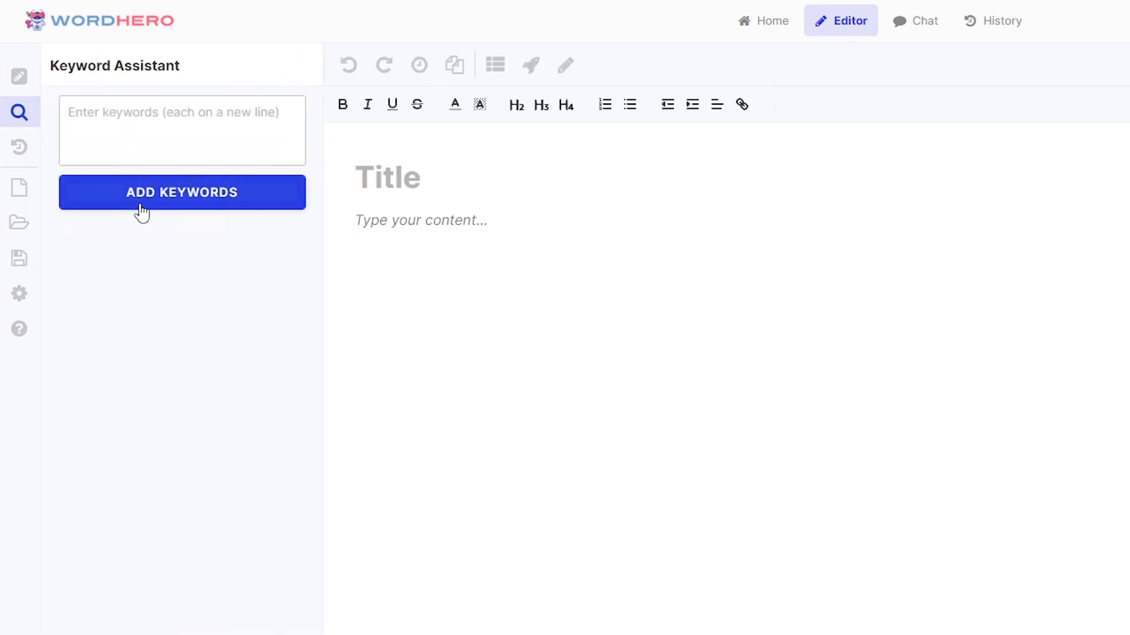
pyautogui.click(171, 121)
# Enter 'Developing a Passion for Capturing Memories' as the document title
pyautogui.click(627, 180)
pyautogui.write('Developing a Passion for Capturing Memories')
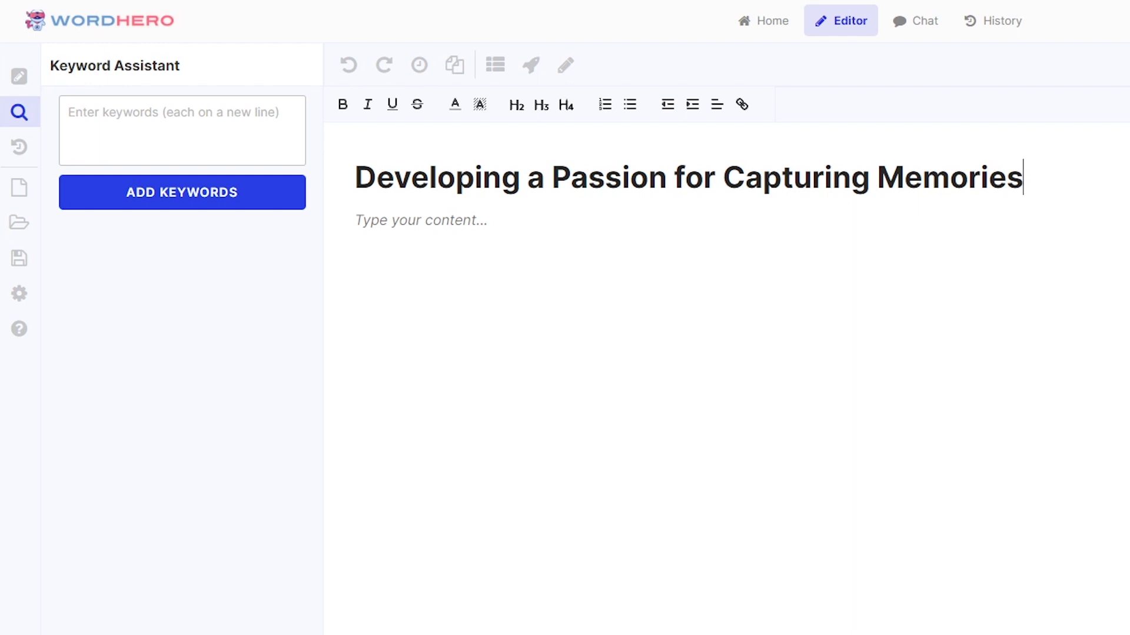
pyautogui.click(185, 132)
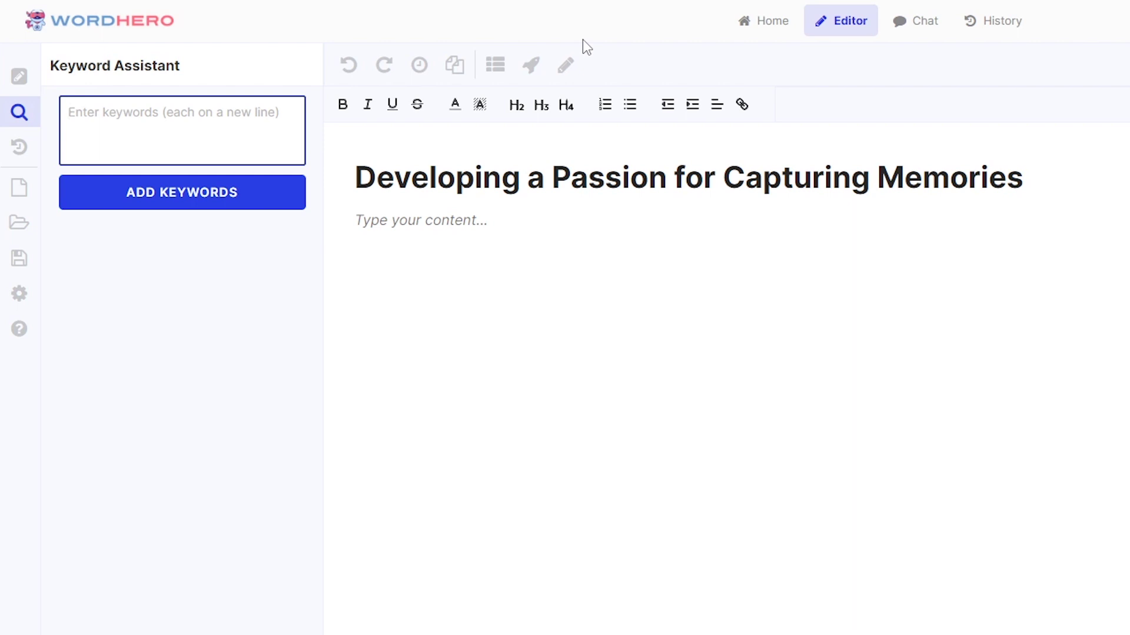
# Enter keywords 'aperture ISO', 'landscape' and 'portrait photography' on separate lines, then review the list
pyautogui.write('aperture ')
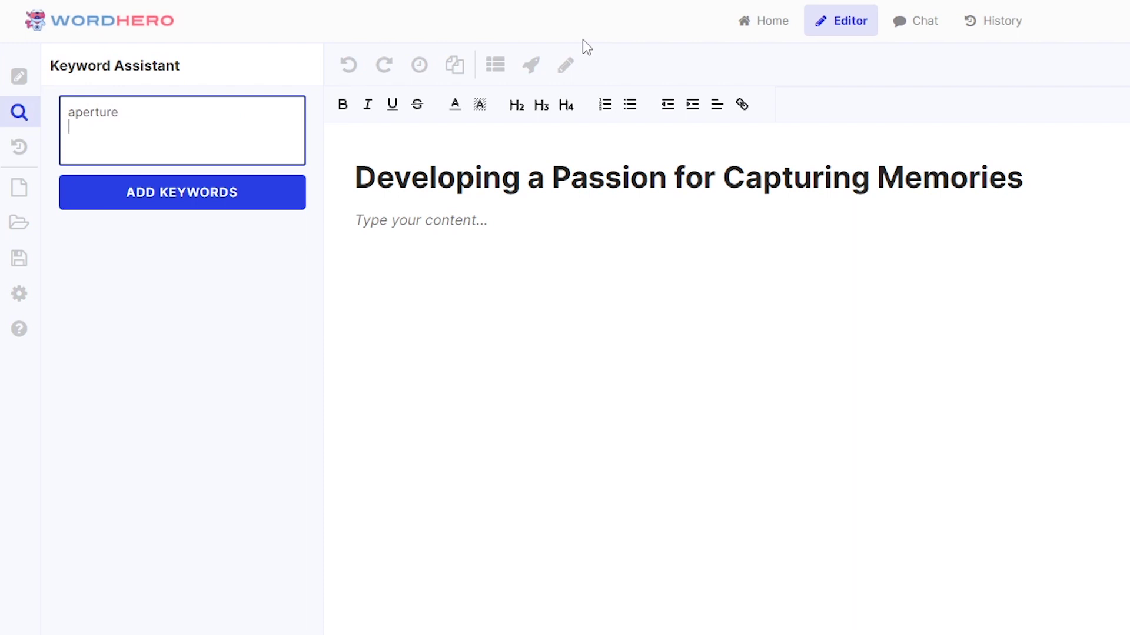
pyautogui.write('ISO')
pyautogui.press('Return')
pyautogui.write('landscape')
pyautogui.press('Return')
pyautogui.write('port')
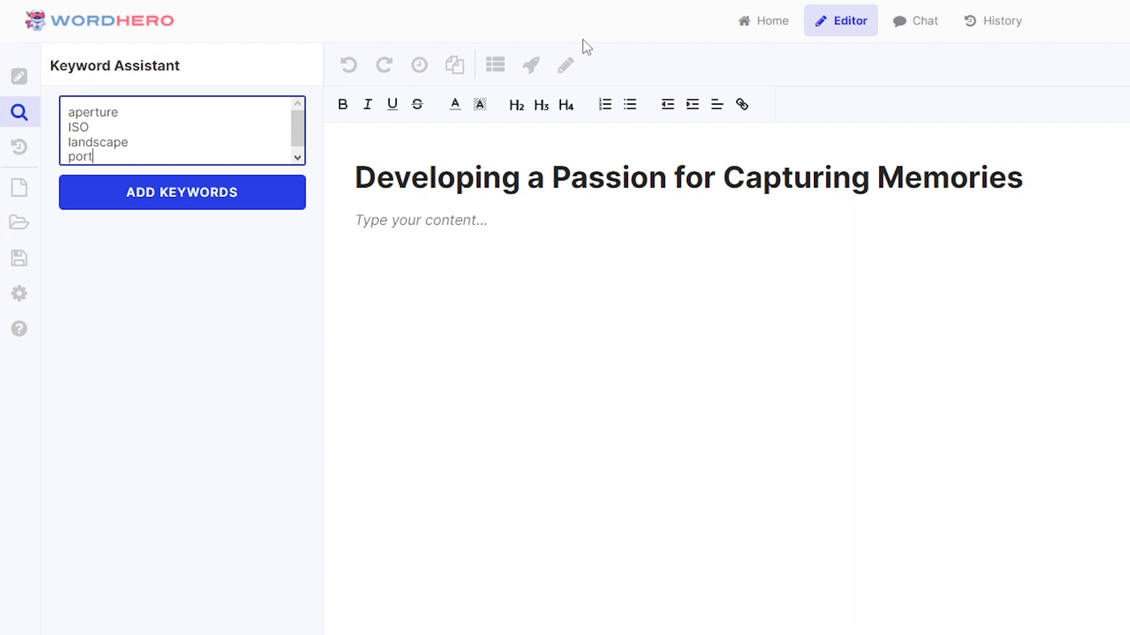
pyautogui.write('rait photography')
pyautogui.scroll(-1, 260, 141)
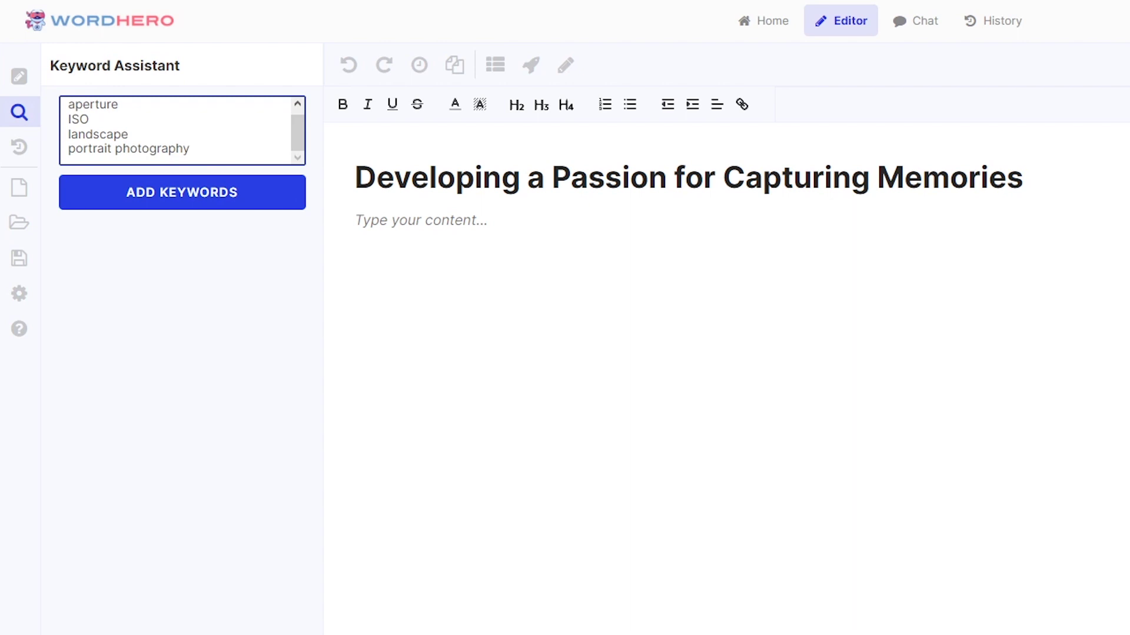
pyautogui.click(259, 156)
pyautogui.scroll(-5, 260, 156)
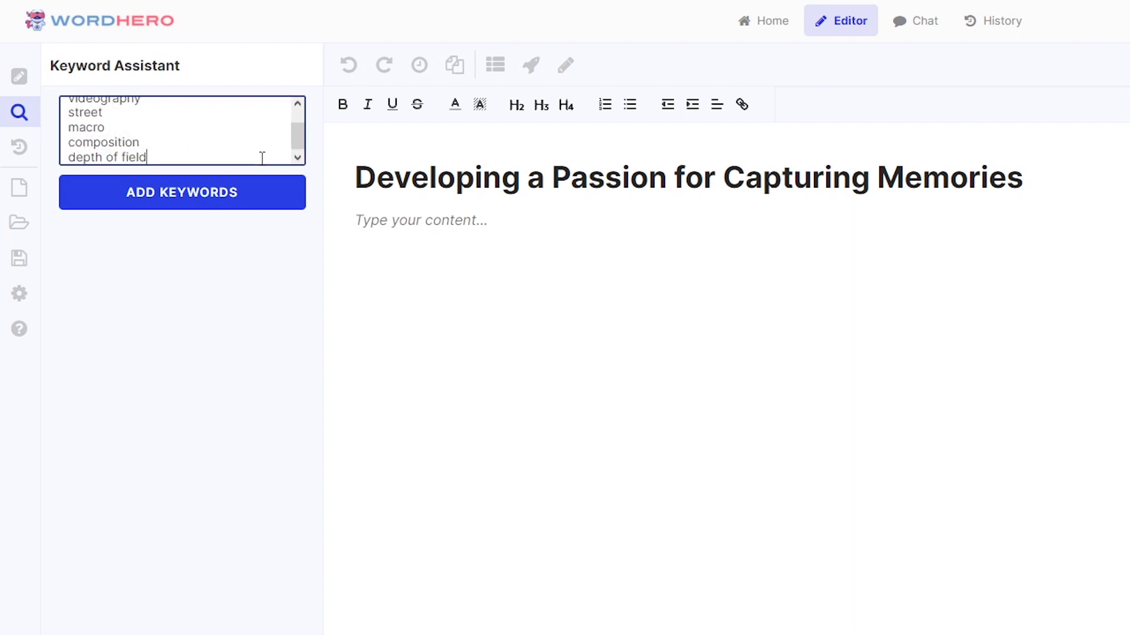
pyautogui.scroll(5, 260, 154)
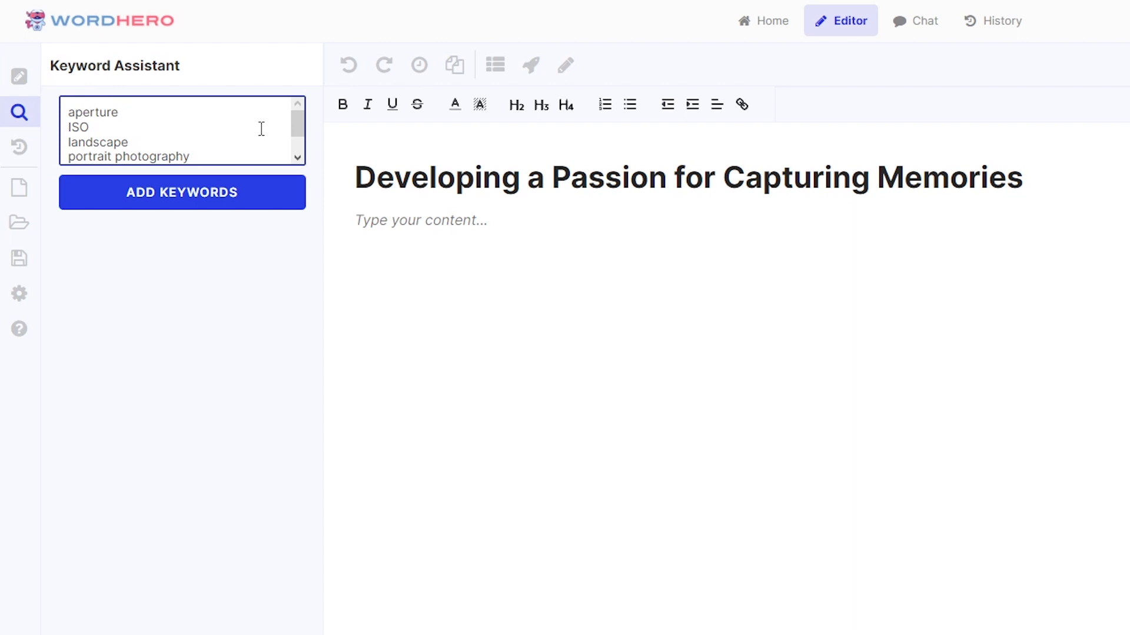
pyautogui.scroll(-5, 259, 129)
pyautogui.scroll(5, 259, 129)
# Add the keywords and select only street and studio, leaving landscape and ISO unselected
pyautogui.click(209, 196)
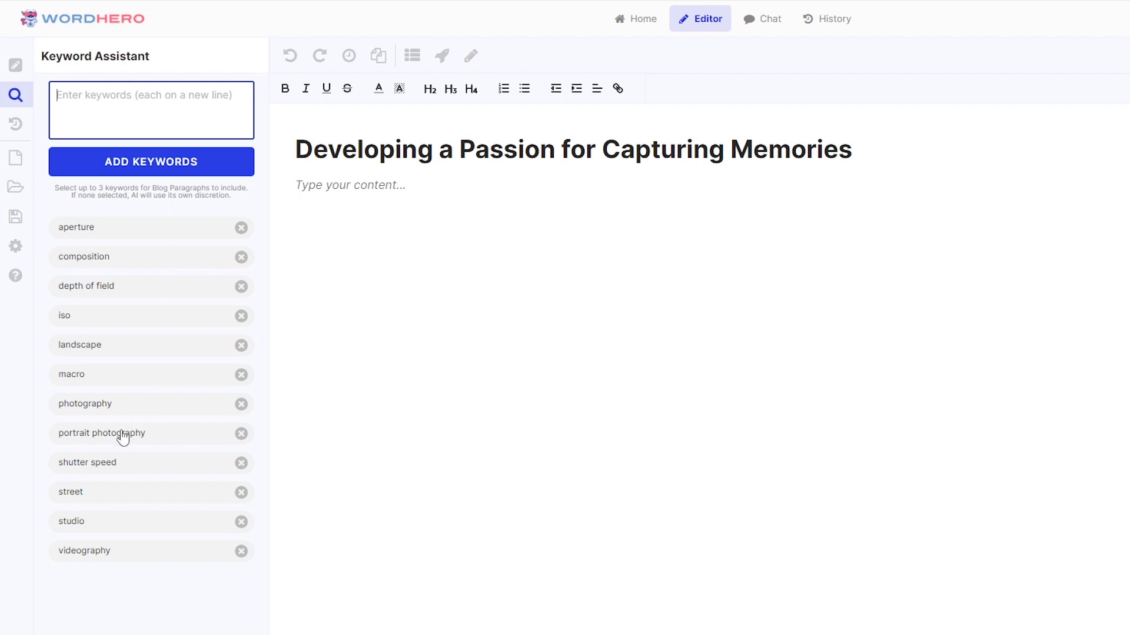
pyautogui.click(117, 496)
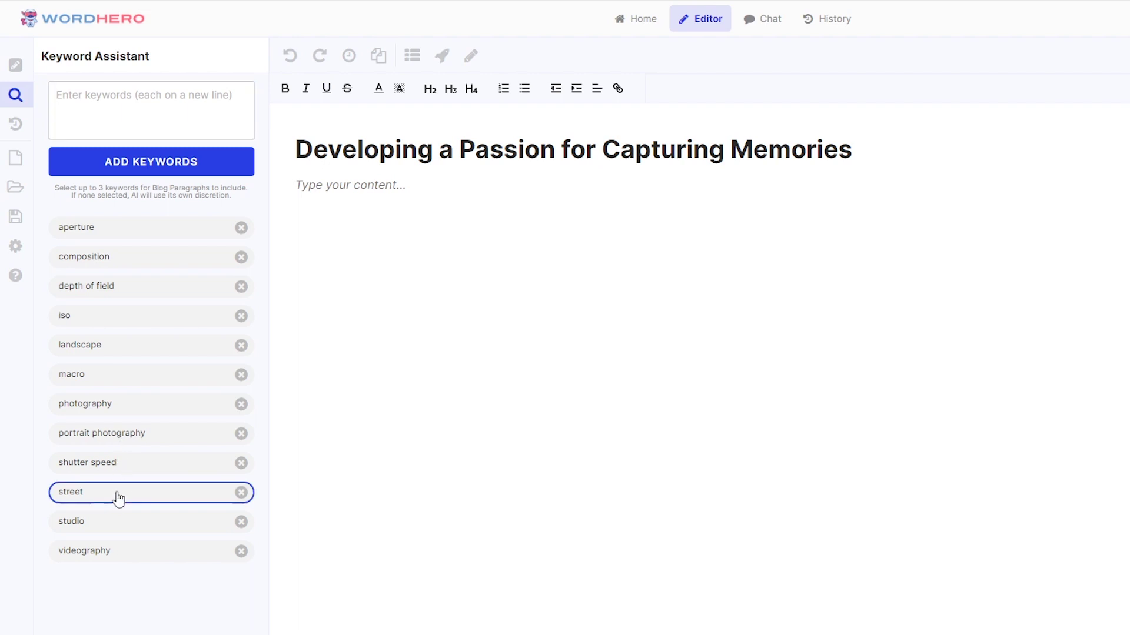
pyautogui.click(120, 531)
pyautogui.click(122, 345)
pyautogui.click(121, 345)
pyautogui.click(123, 315)
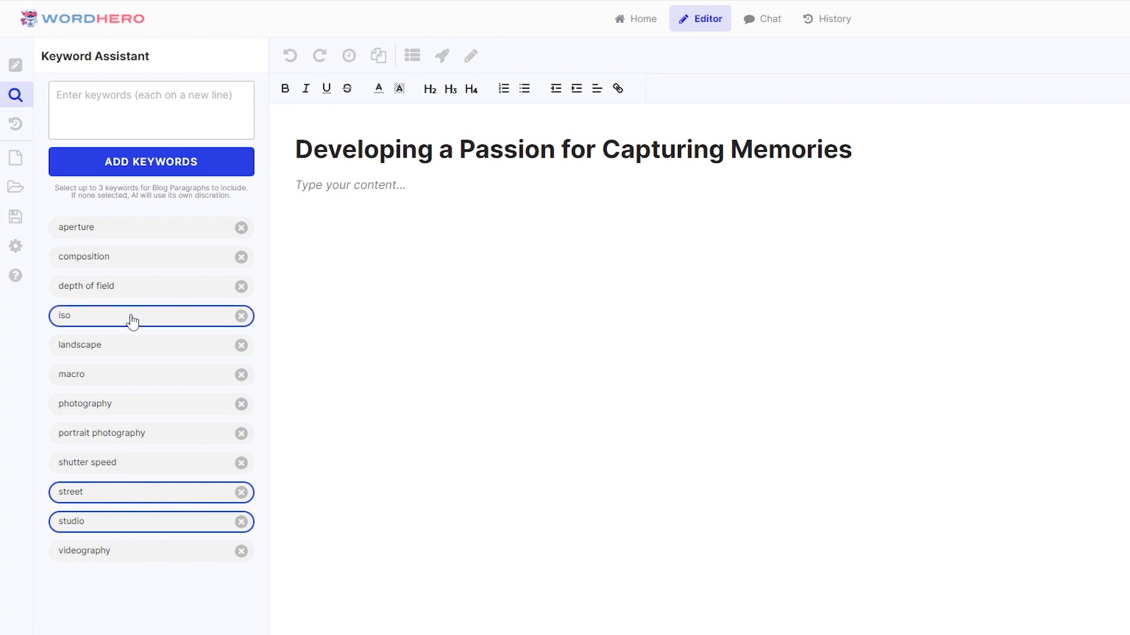
pyautogui.click(132, 321)
pyautogui.click(136, 352)
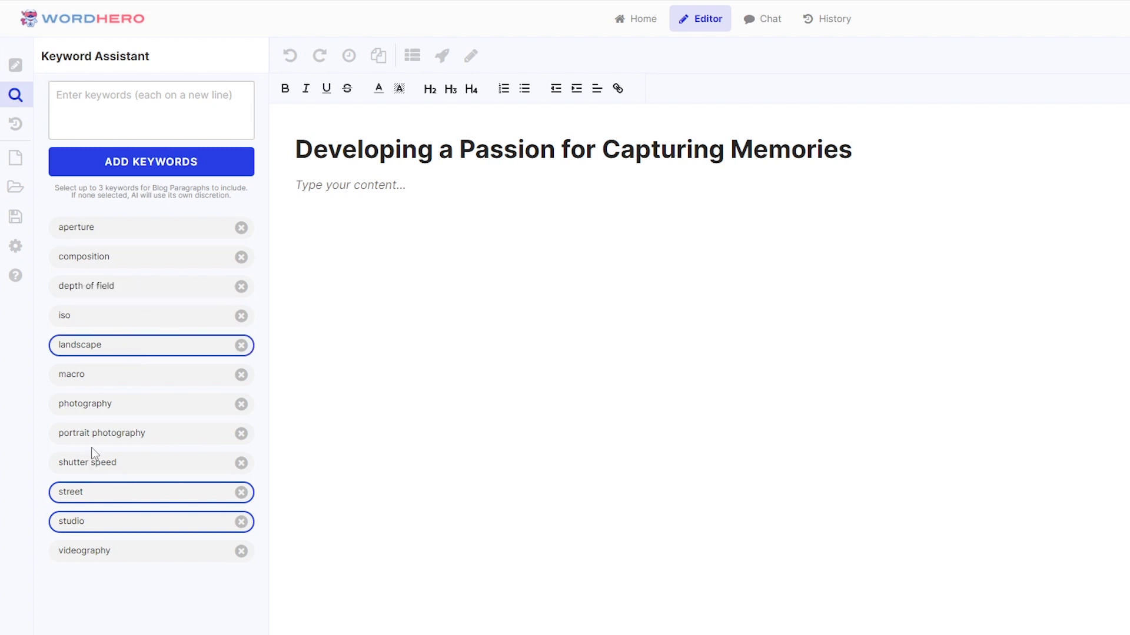
pyautogui.click(124, 356)
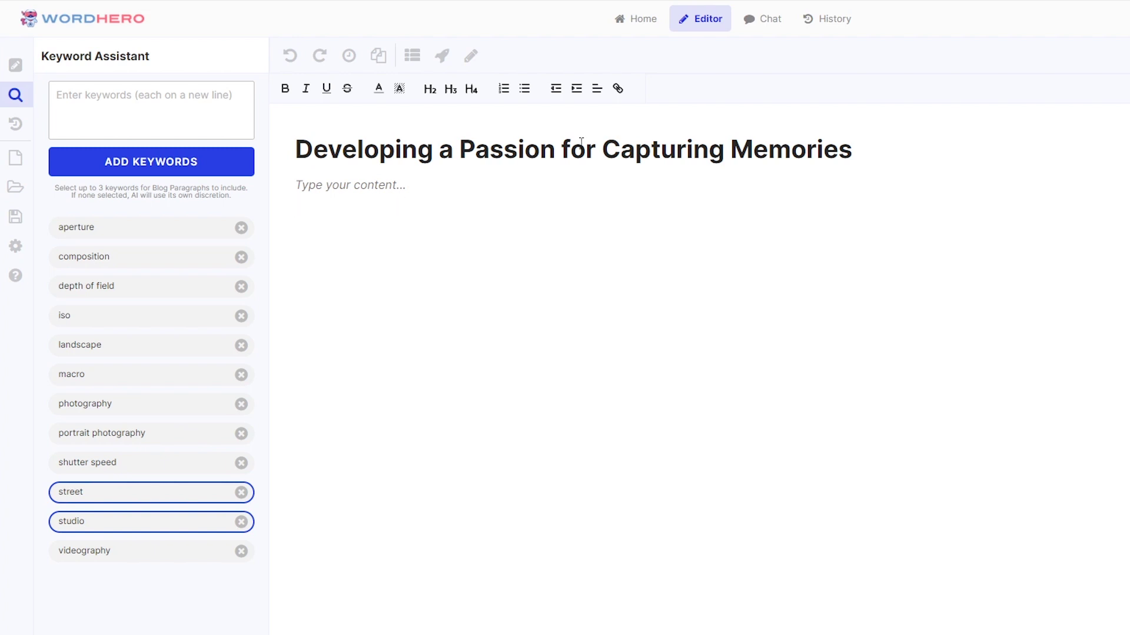
# Generate a 71-word introduction from the title with Blog Paragraphs
pyautogui.click(442, 57)
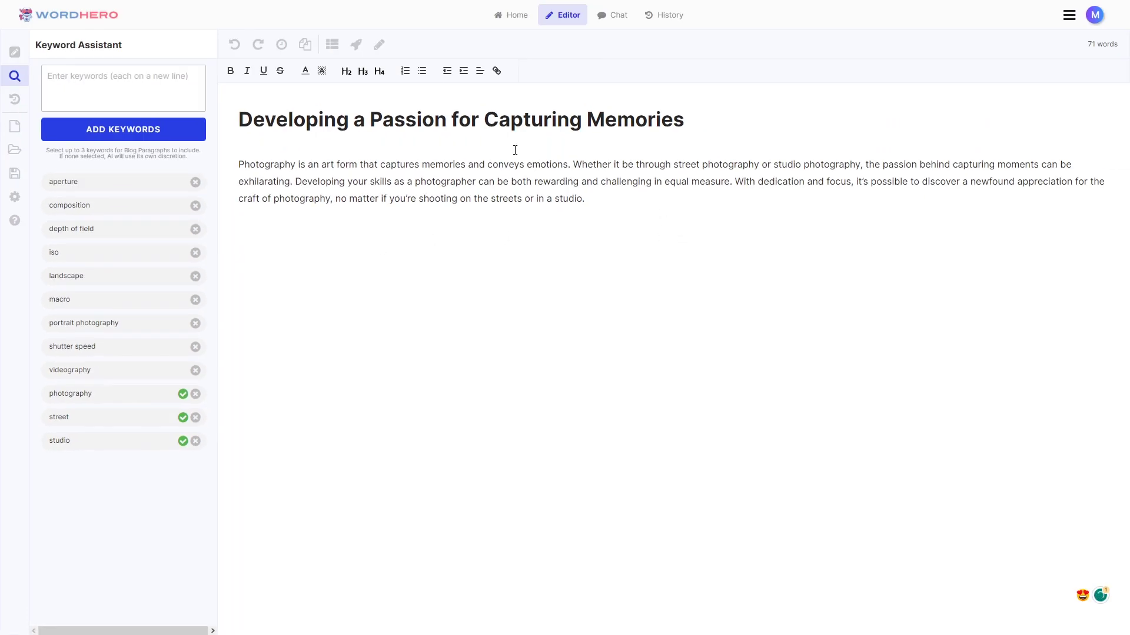
# Generate an outline from the title, from Capturing Memories to Benefits of Documenting Memories
pyautogui.click(333, 49)
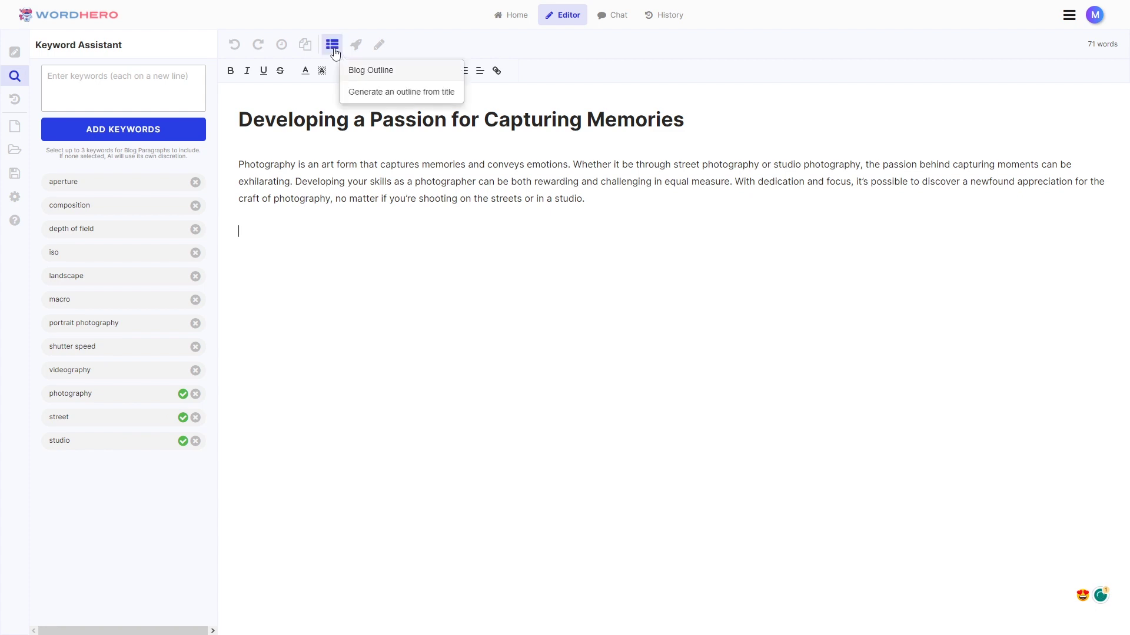
pyautogui.click(376, 92)
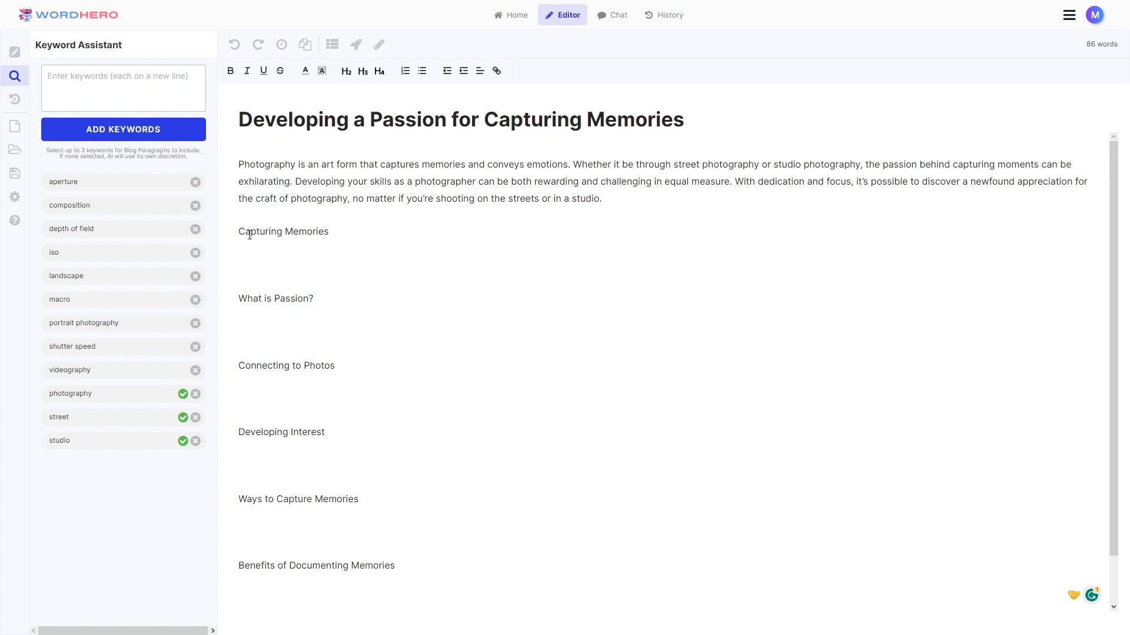
# Select all seven section headings and generate Blog Paragraphs beneath each one
pyautogui.moveTo(240, 231); pyautogui.dragTo(550, 571)
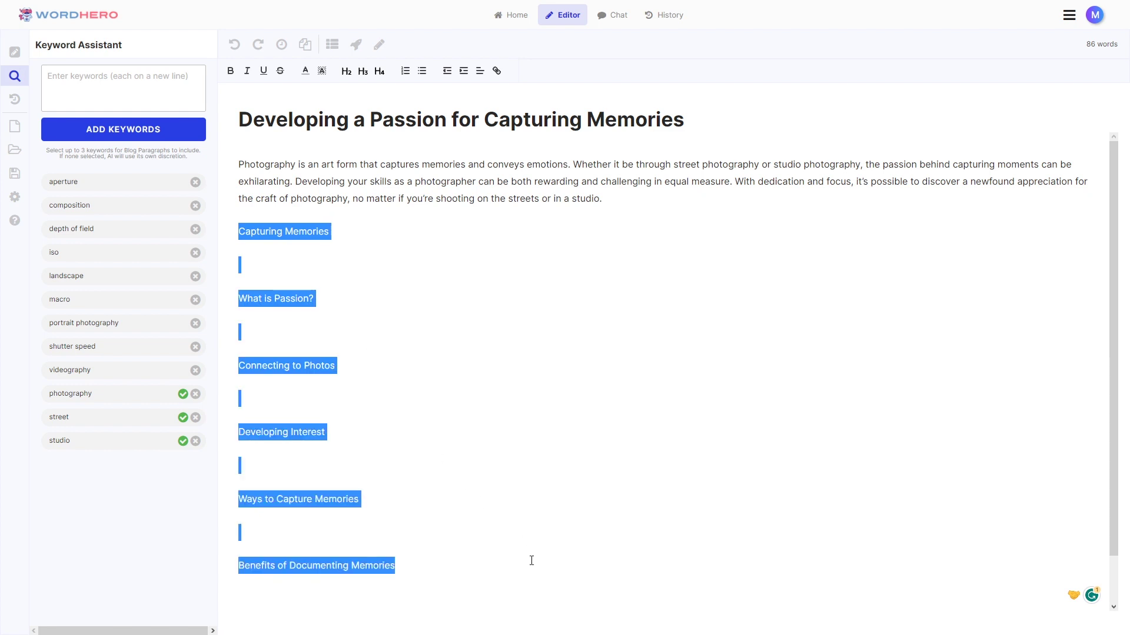
pyautogui.scroll(-1, 529, 560)
pyautogui.click(447, 580)
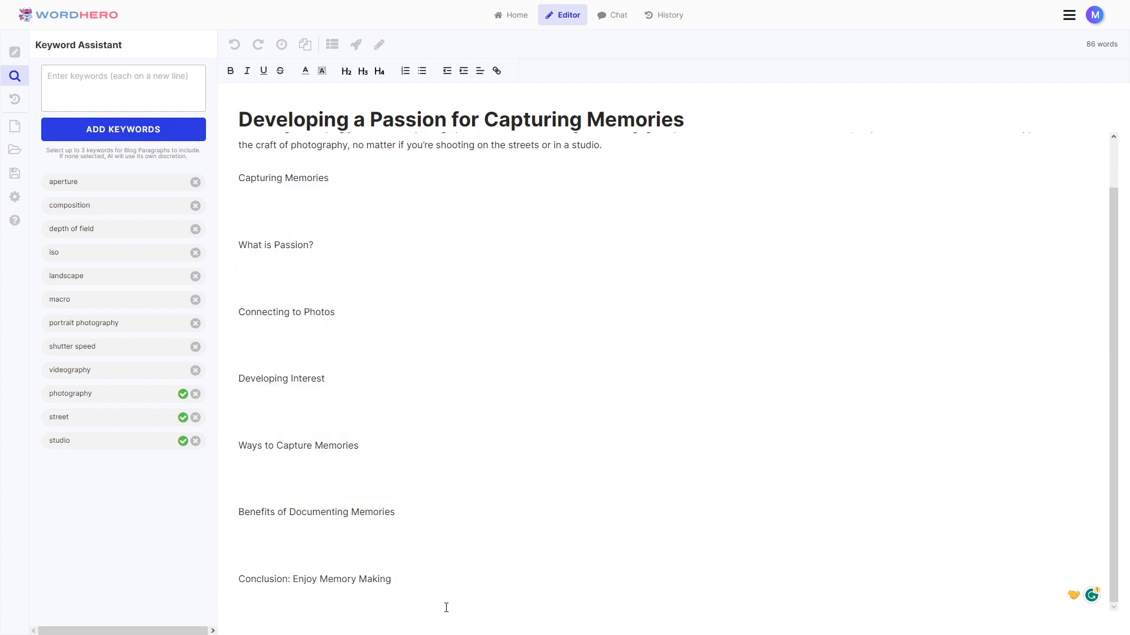
pyautogui.moveTo(439, 604); pyautogui.dragTo(240, 180)
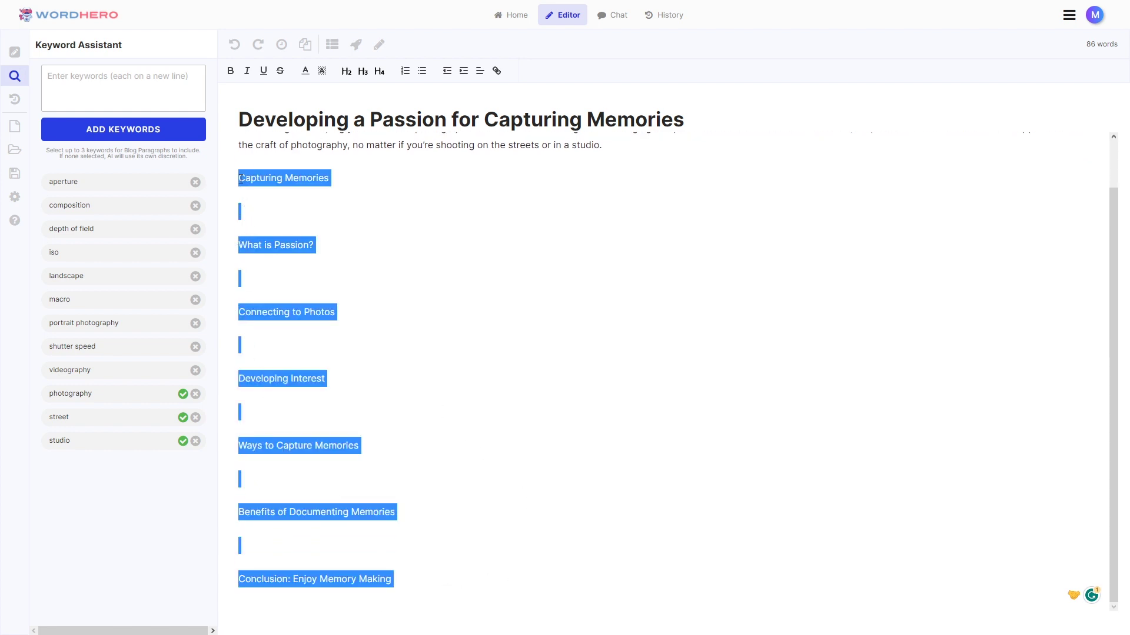
pyautogui.click(358, 45)
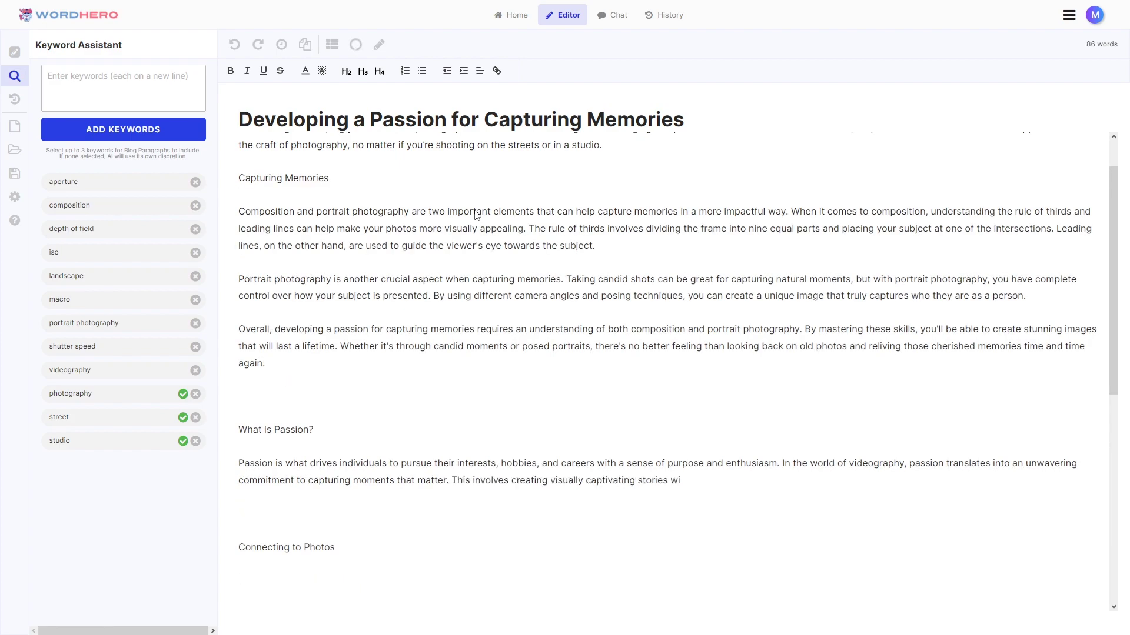
# Review the generated sections of the 1287-word post and deselect the text
pyautogui.scroll(-2, 476, 216)
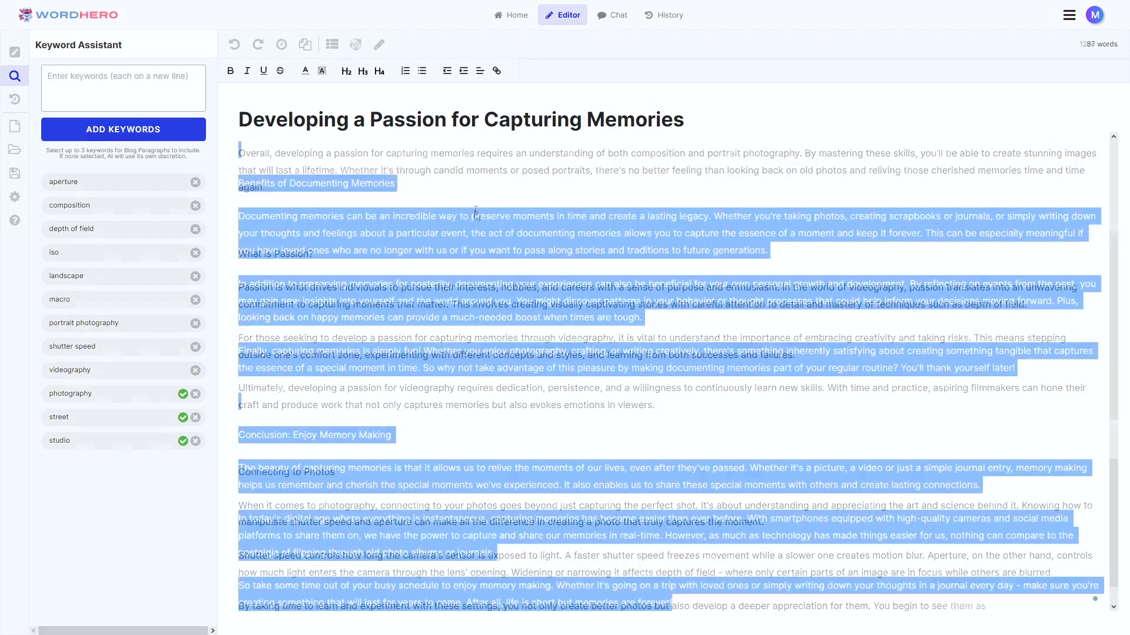
pyautogui.scroll(15, 529, 295)
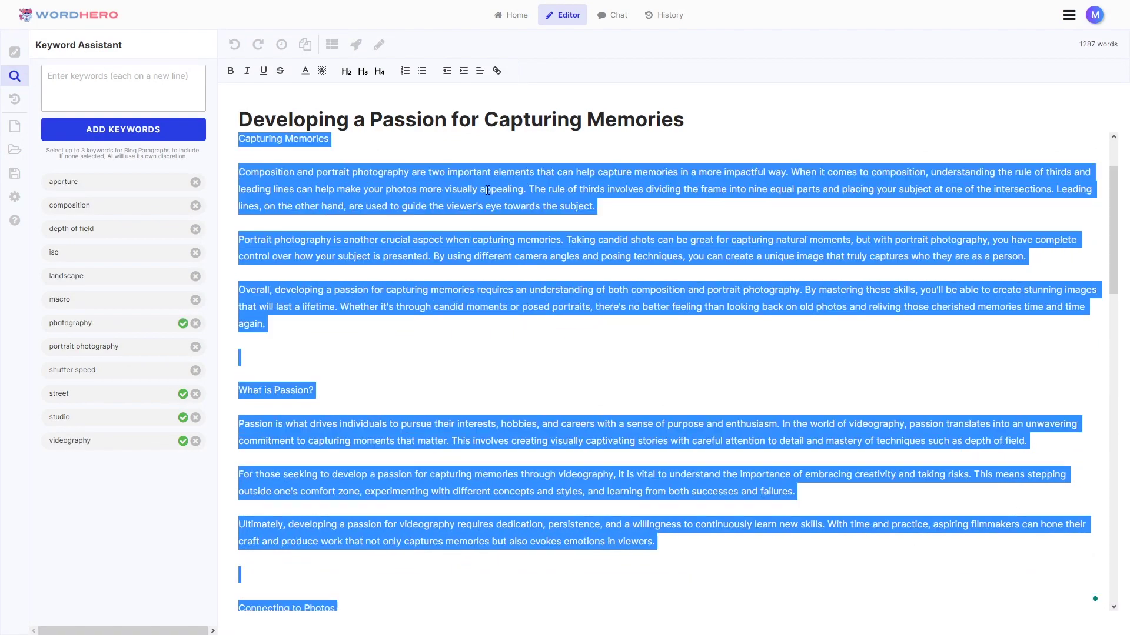
pyautogui.scroll(-3, 572, 361)
pyautogui.scroll(-8, 572, 361)
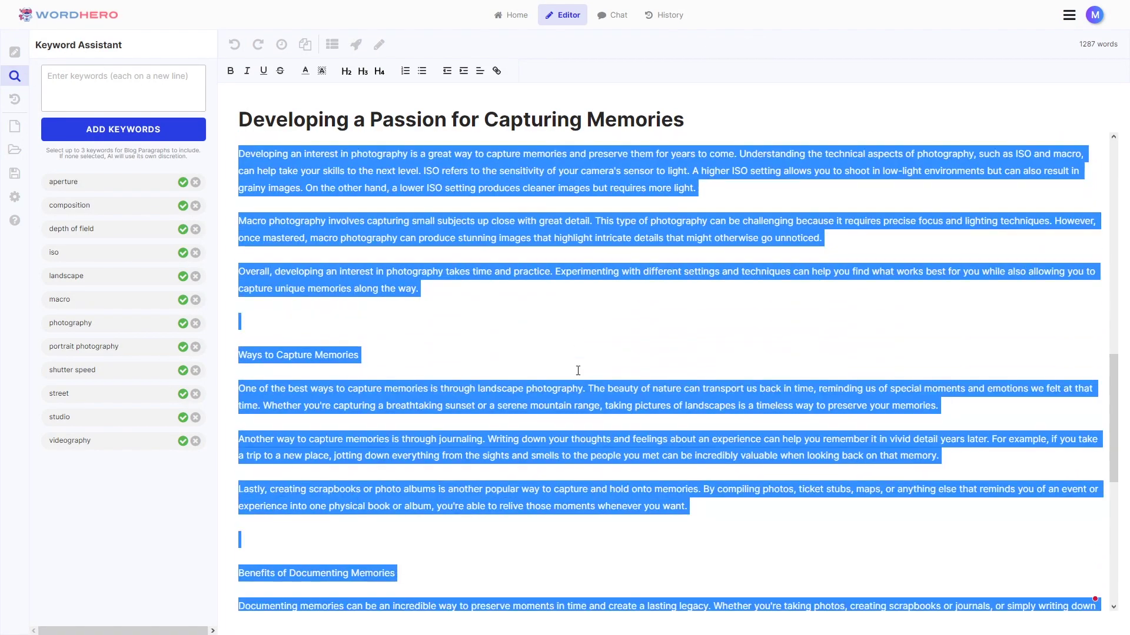
pyautogui.scroll(-5, 578, 371)
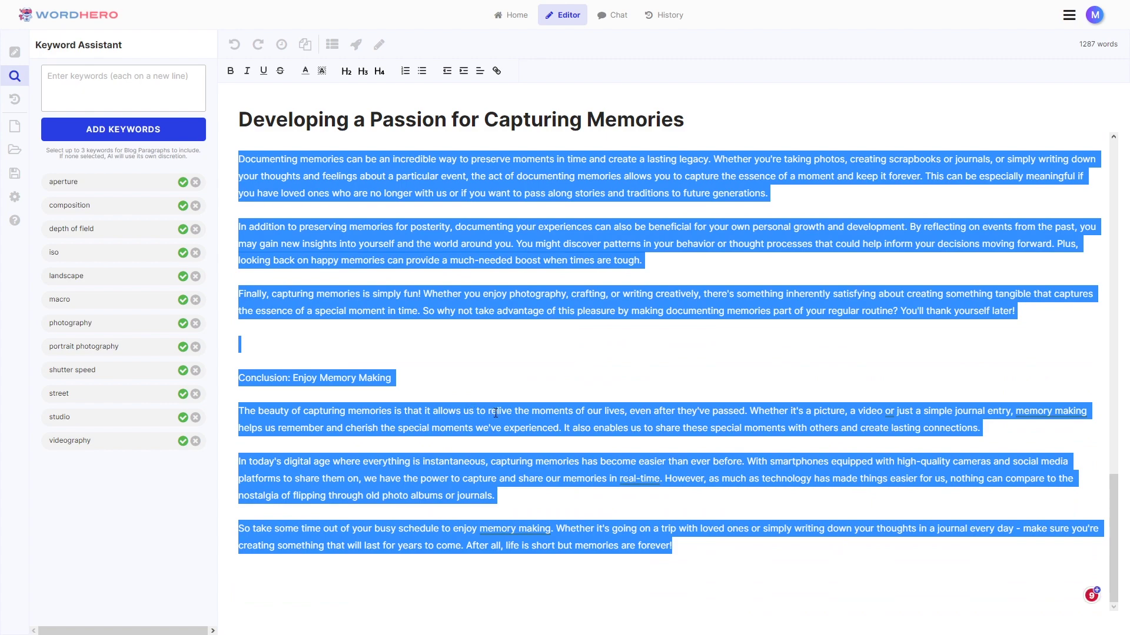
pyautogui.scroll(10, 497, 418)
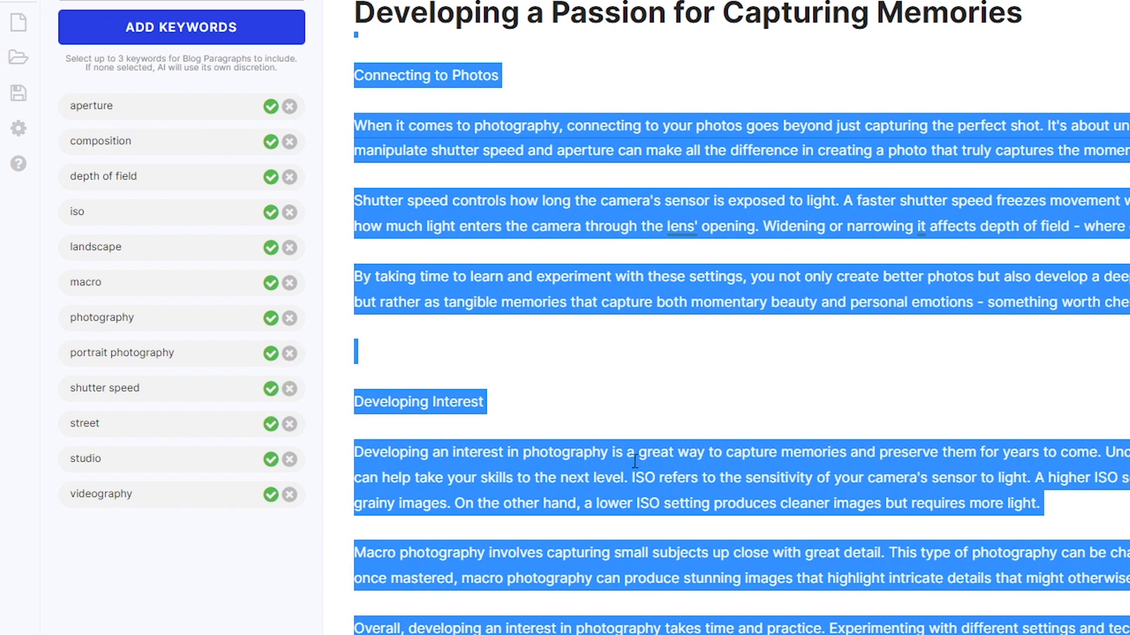
pyautogui.scroll(5, 570, 334)
pyautogui.scroll(6, 570, 334)
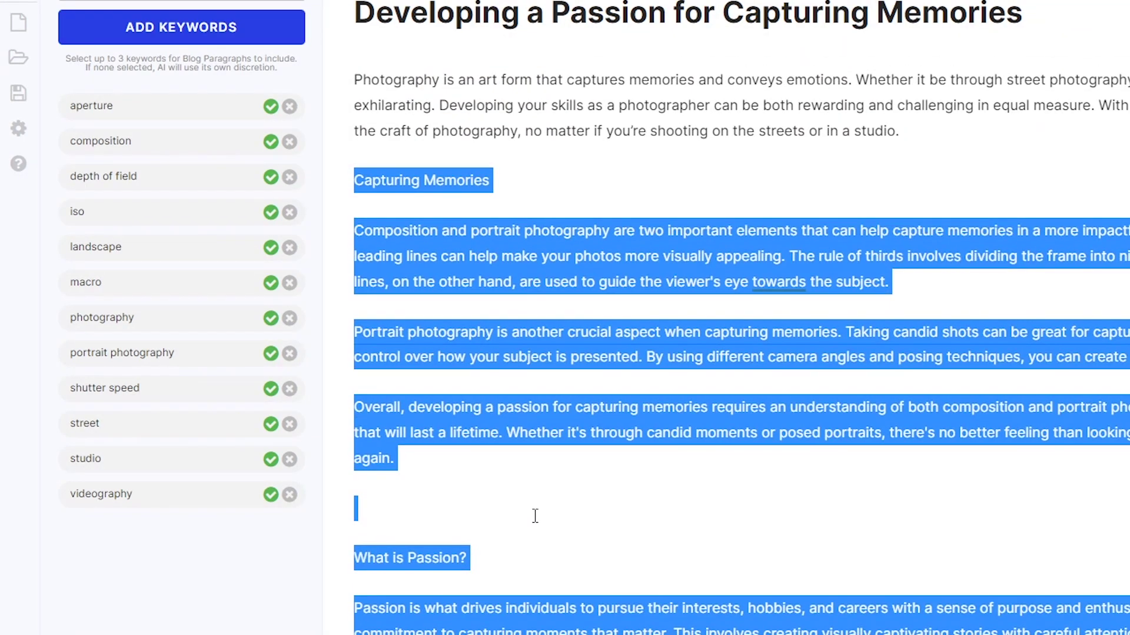
pyautogui.click(535, 515)
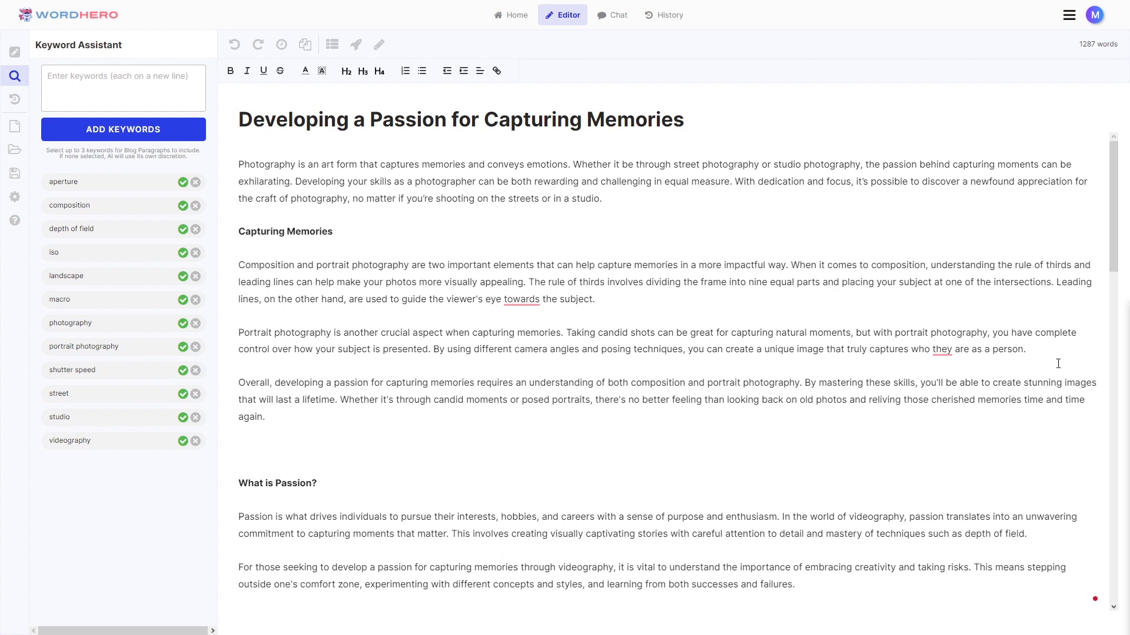
pyautogui.click(13, 56)
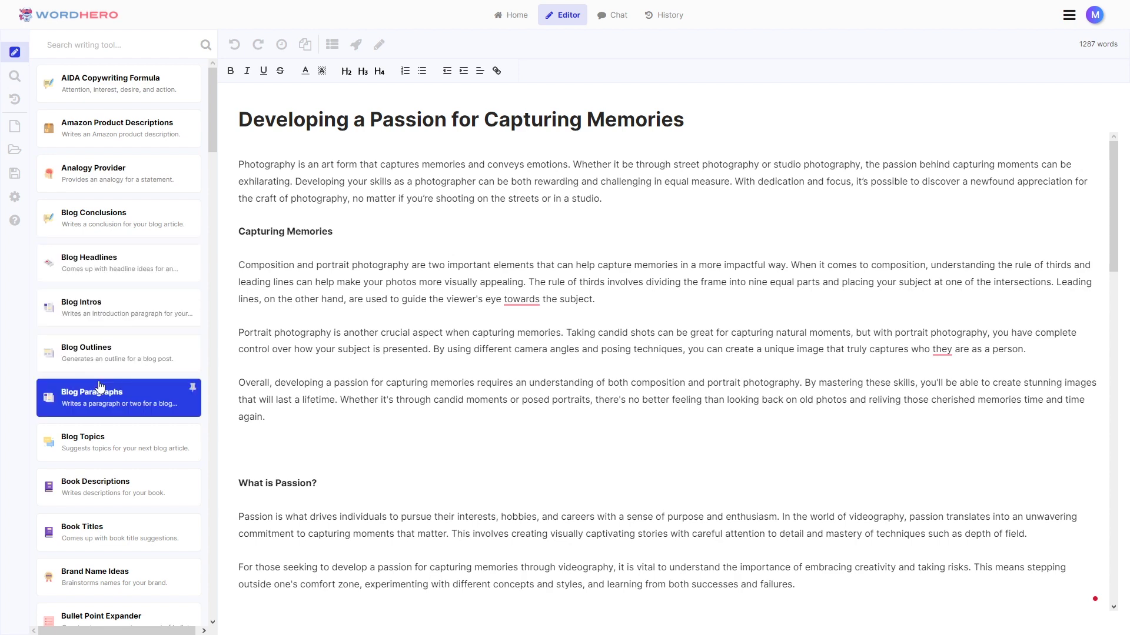
pyautogui.click(127, 413)
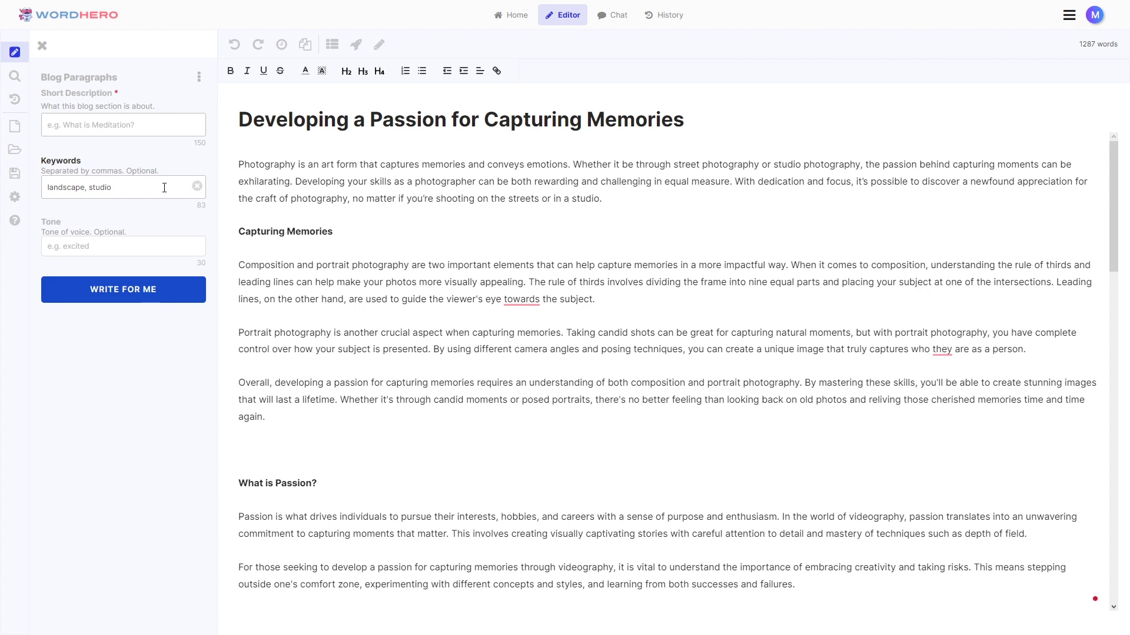
pyautogui.click(15, 76)
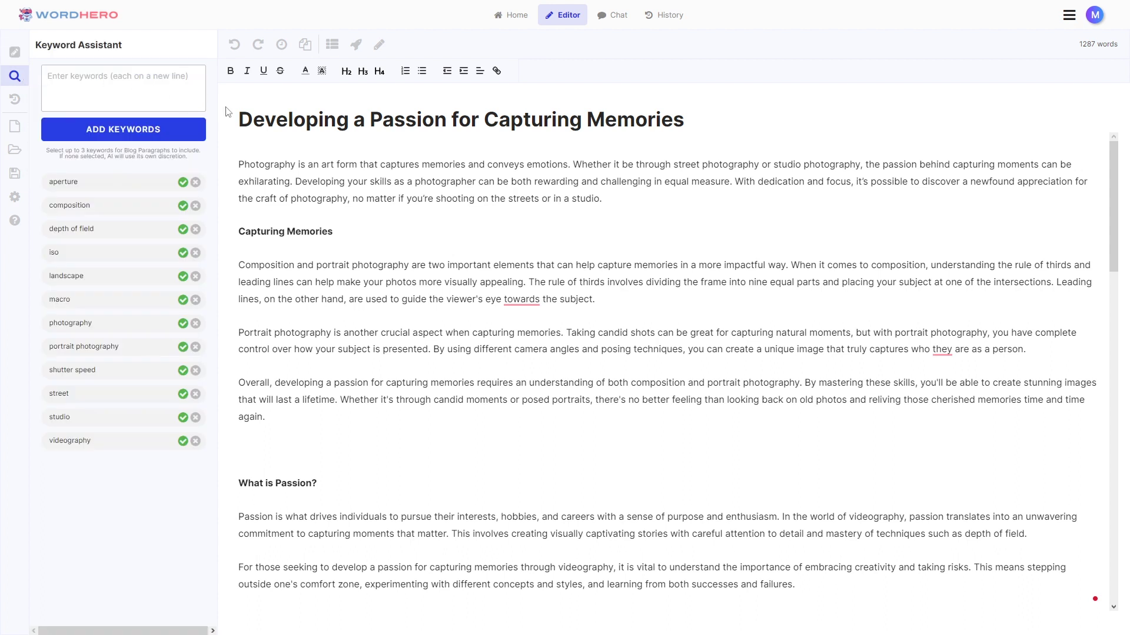
pyautogui.click(359, 456)
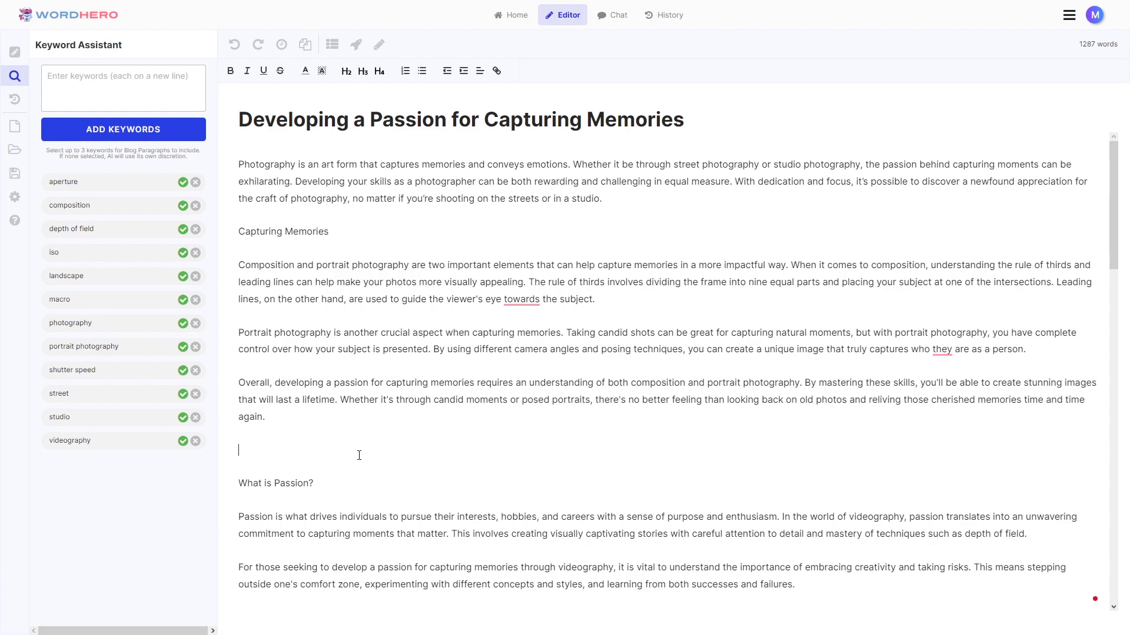
pyautogui.scroll(-15, 358, 456)
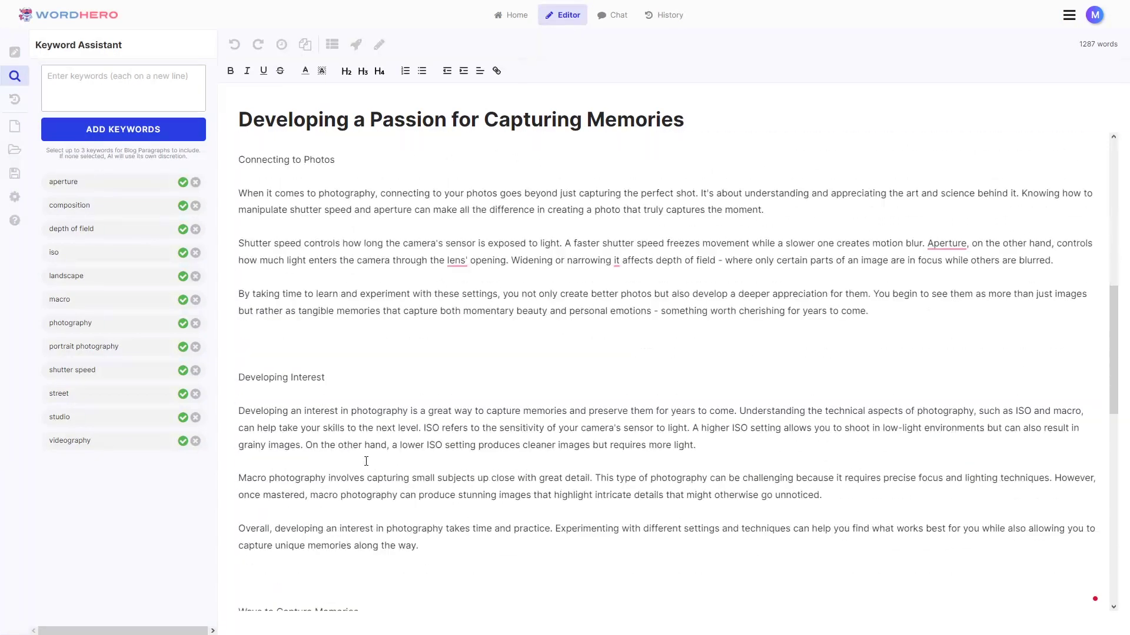
pyautogui.scroll(-8, 366, 462)
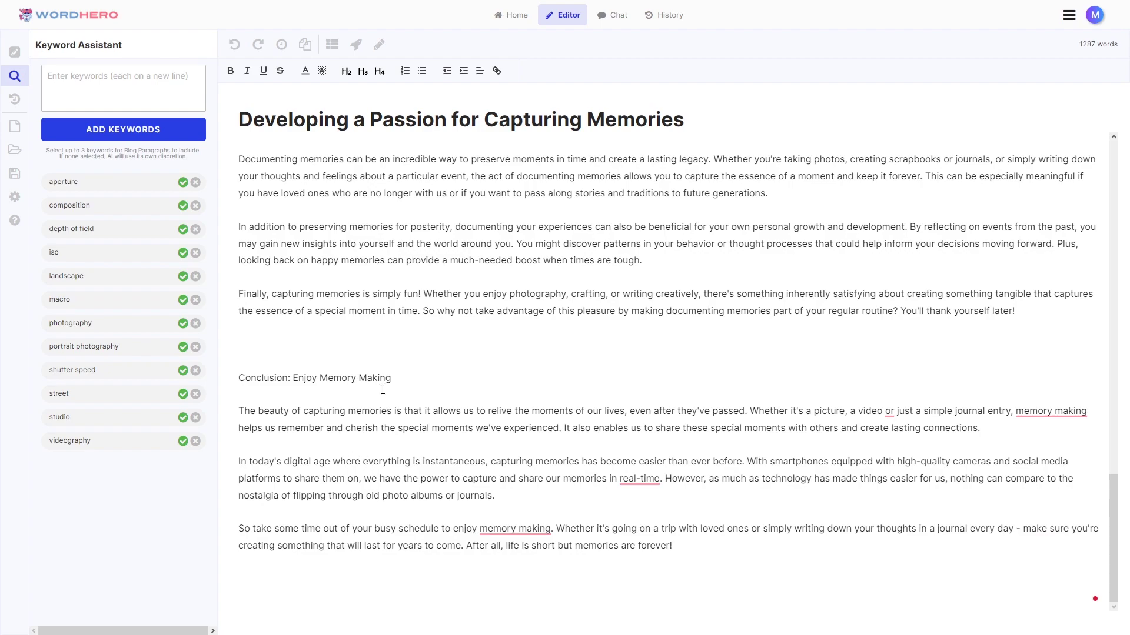
pyautogui.scroll(-12, 423, 432)
pyautogui.scroll(-3, 427, 432)
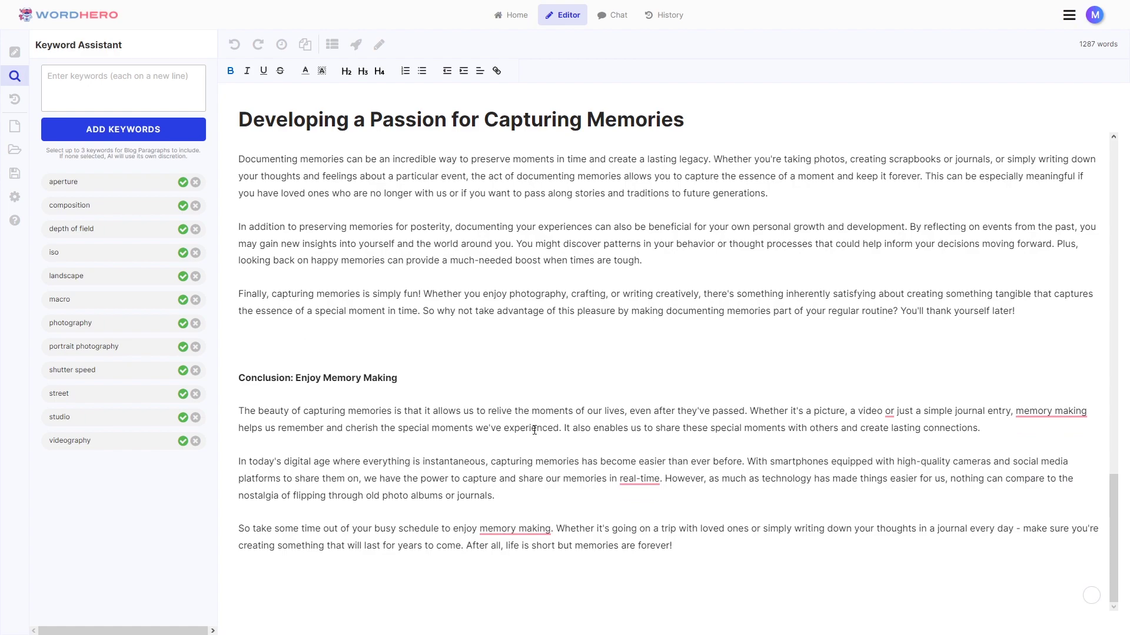
pyautogui.scroll(15, 535, 430)
pyautogui.scroll(4, 545, 426)
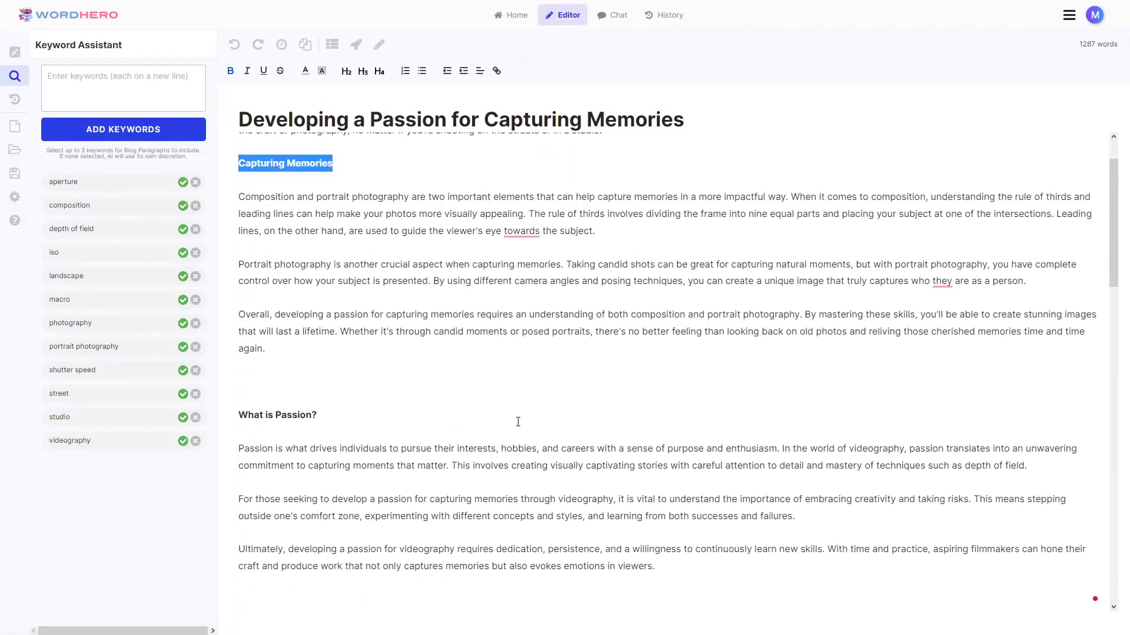
pyautogui.click(750, 440)
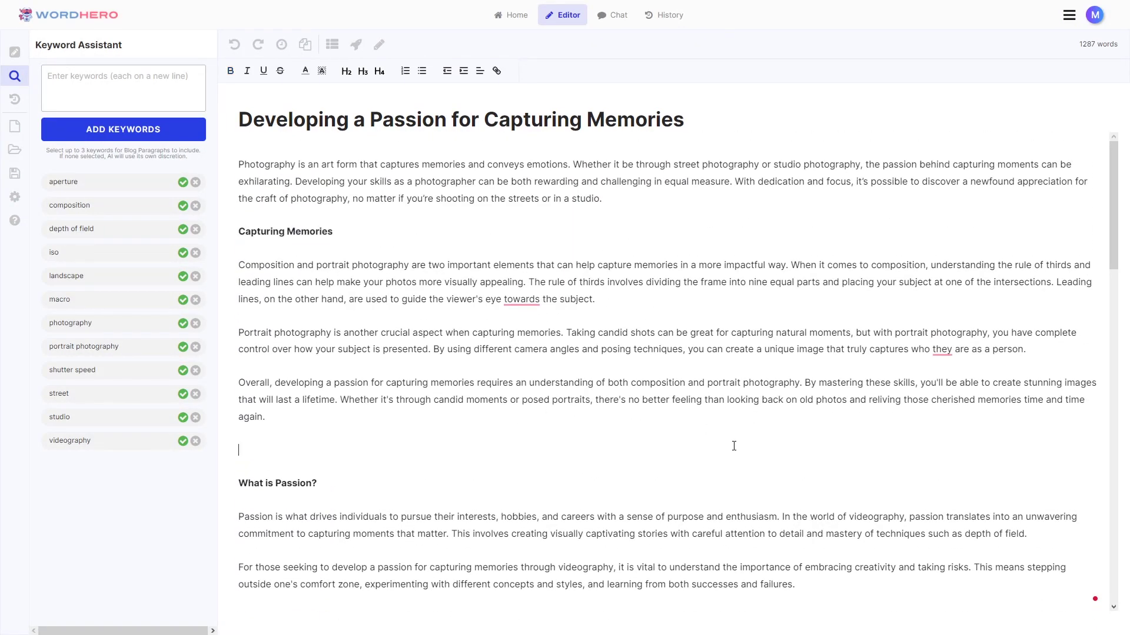